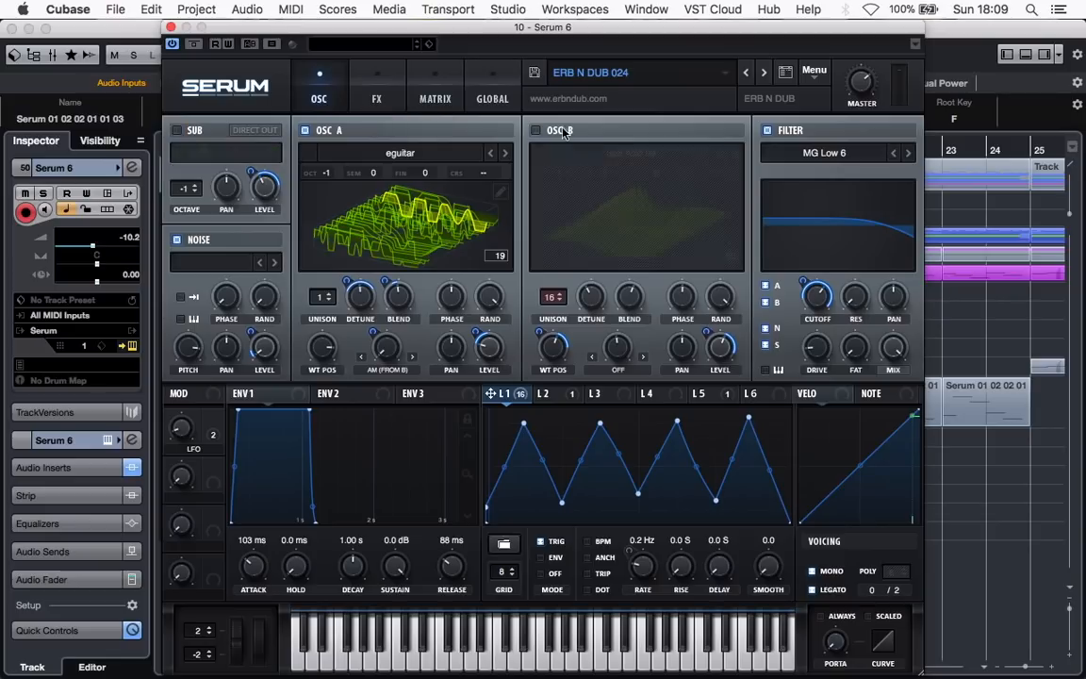
Review LFO 1's modulation destinations and oscillator A's modulated controls, and play a low test note with oscillator A as the main sound
click(375, 99)
click(335, 98)
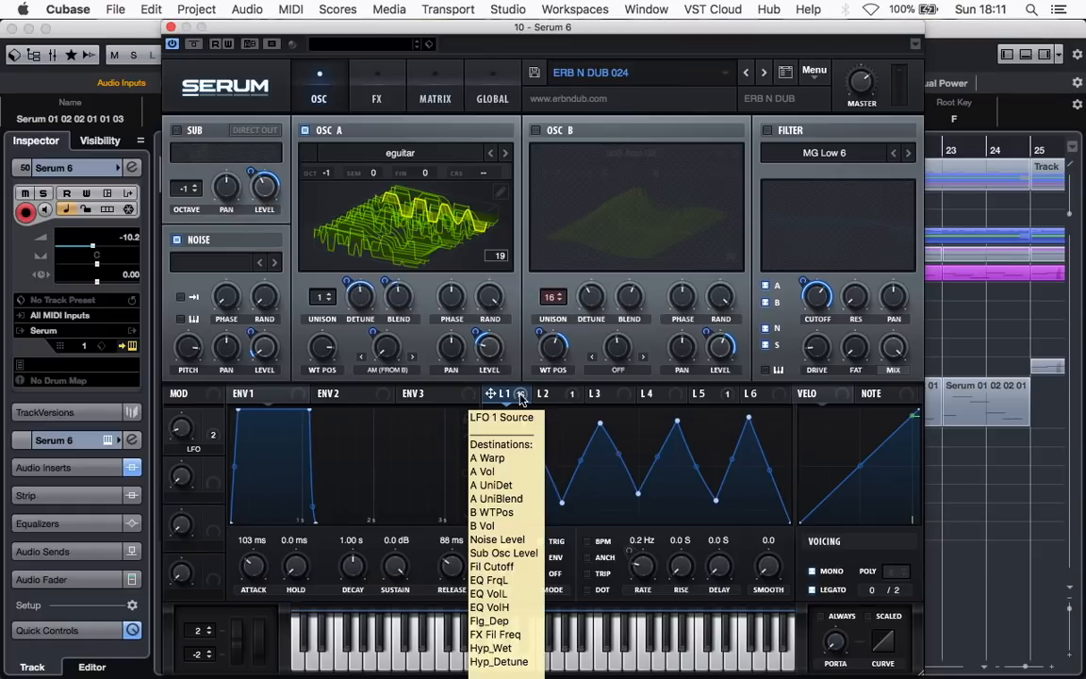
mouse_move(485, 351)
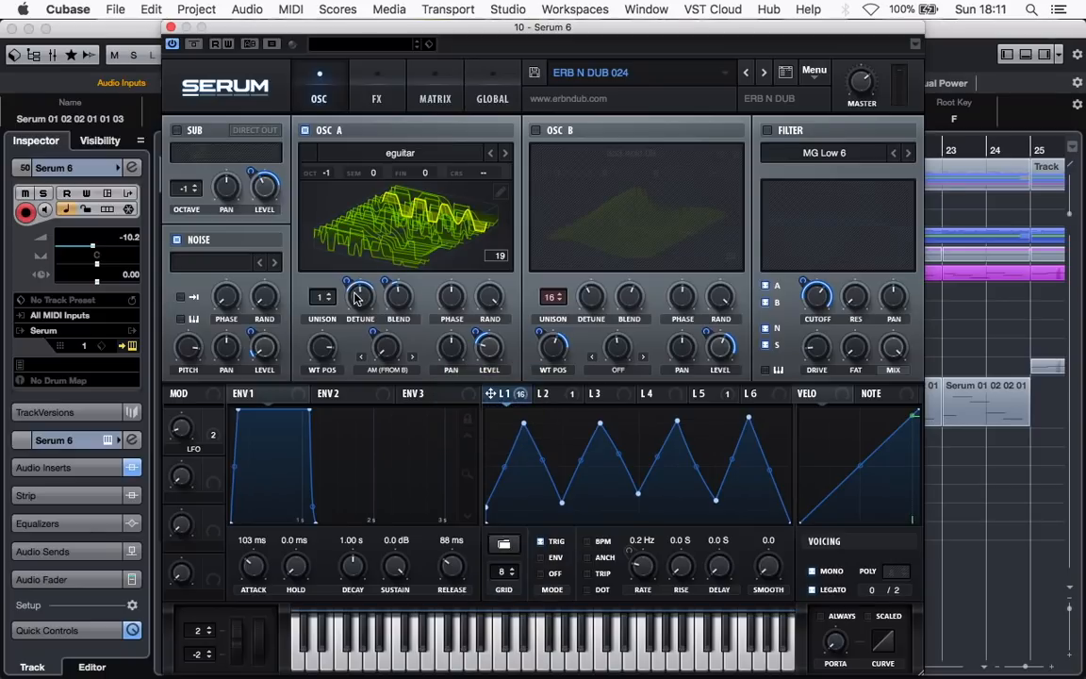
mouse_move(398, 301)
click(342, 663)
Enable oscillator B and the sub oscillator, playing a low test note after adding each one
click(535, 130)
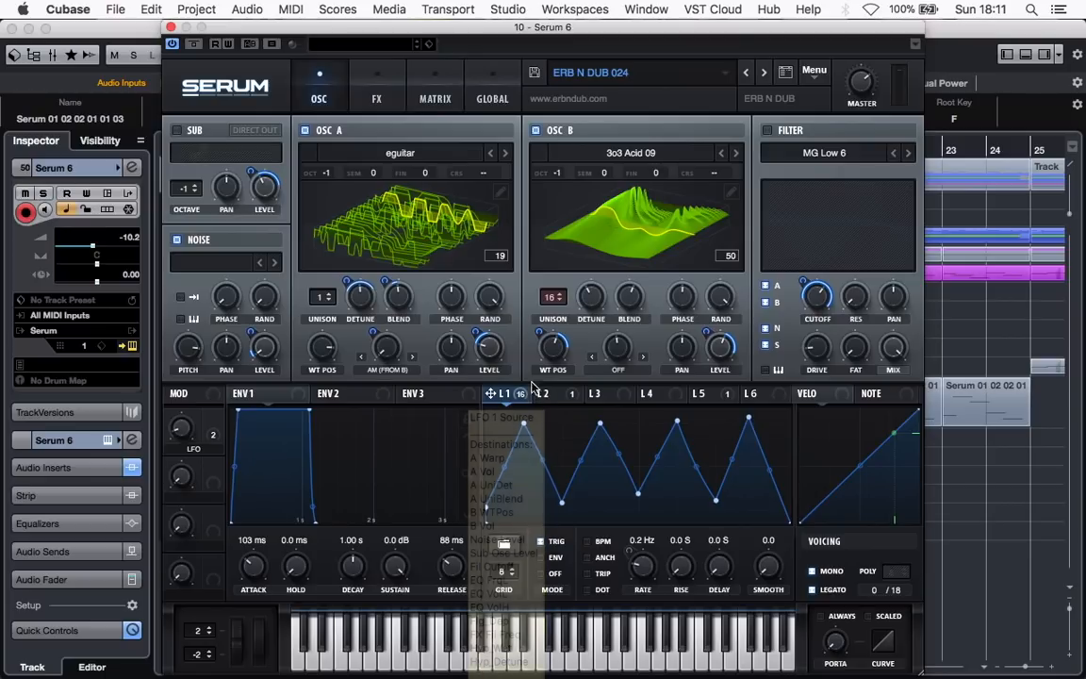
click(337, 664)
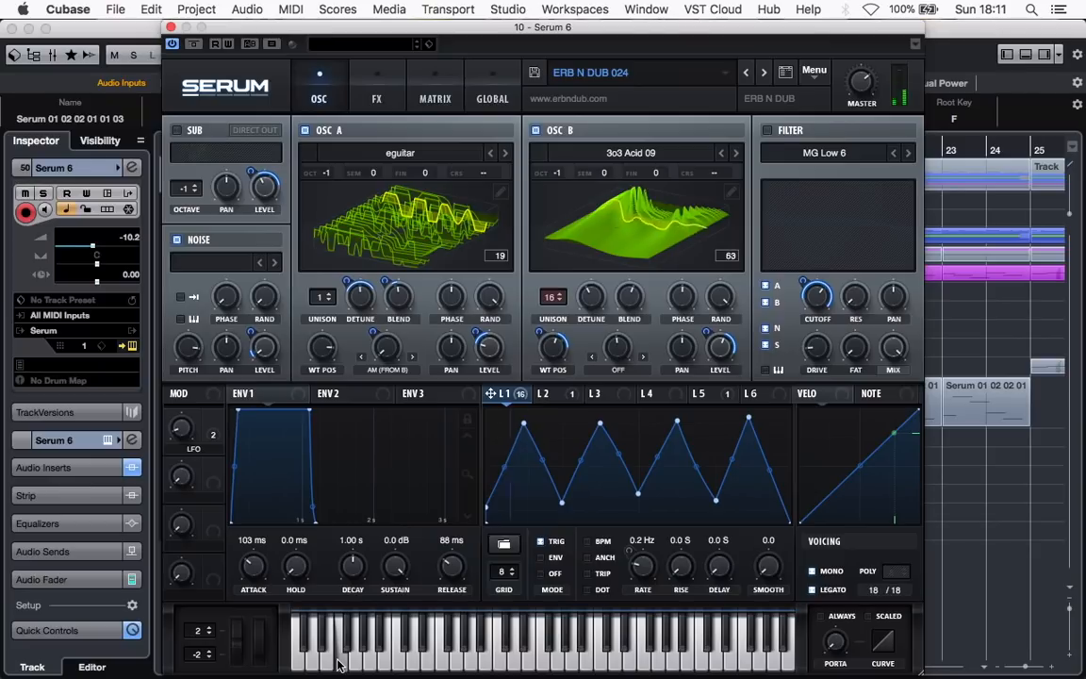
click(177, 130)
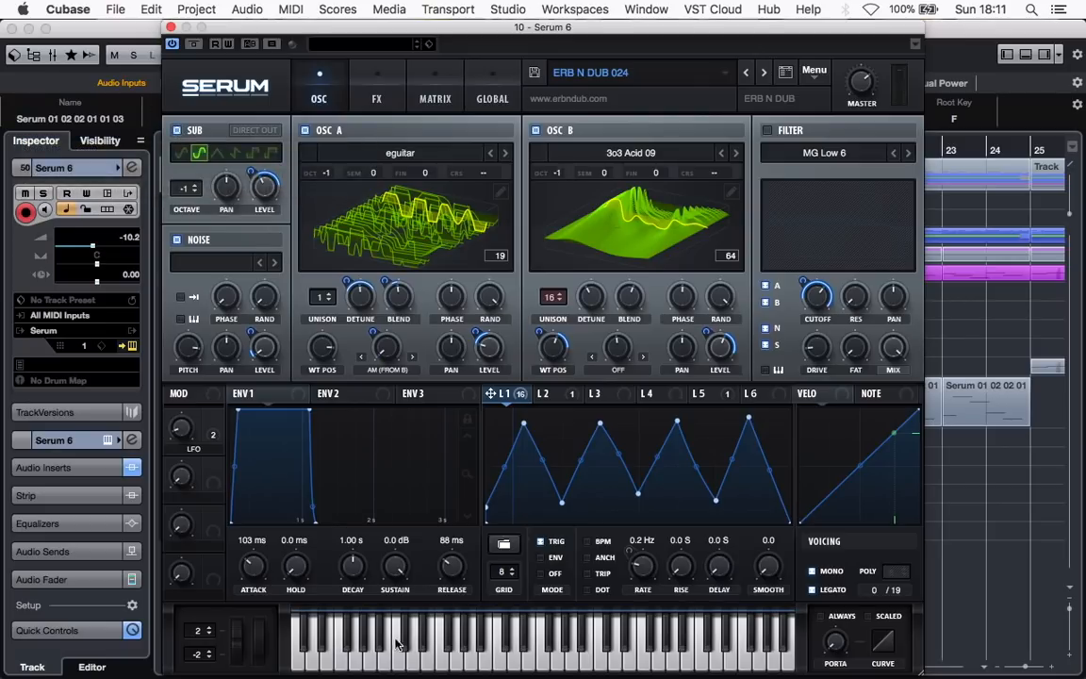
click(346, 658)
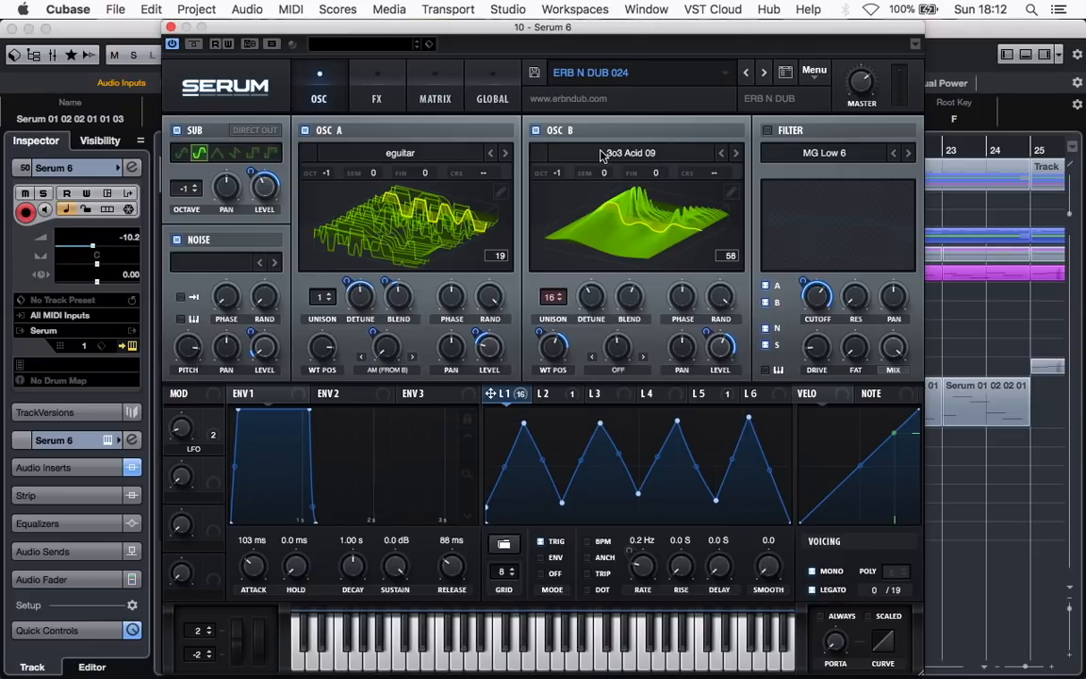
Enable the oscillator filter, check its available type categories while keeping MG Low 6, and play a low test note
click(769, 131)
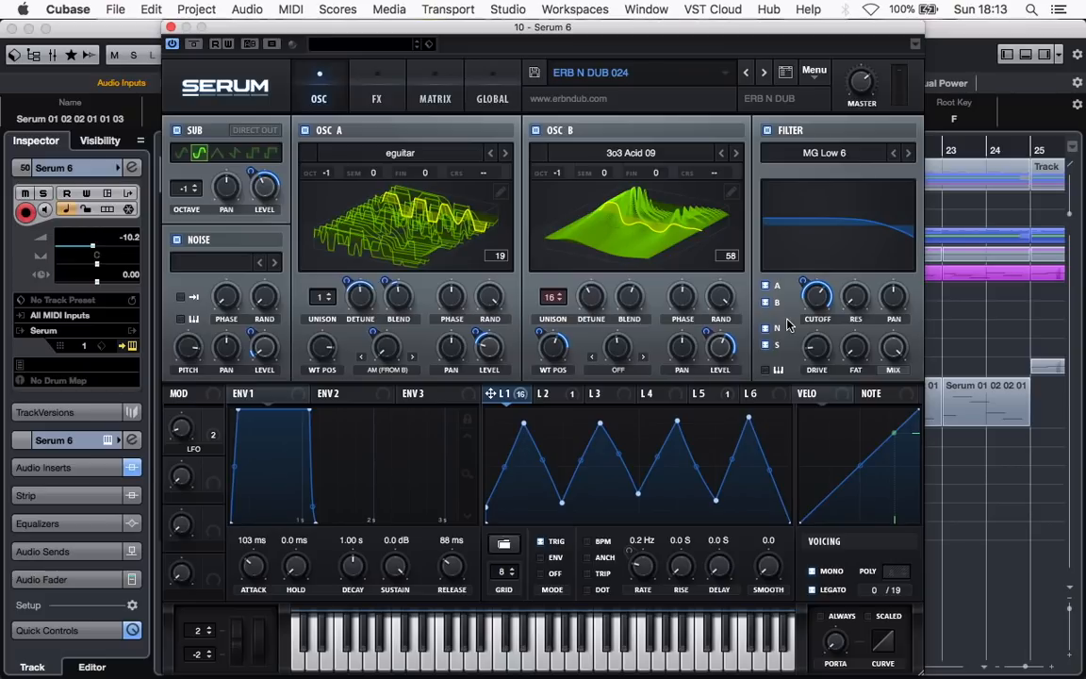
click(831, 154)
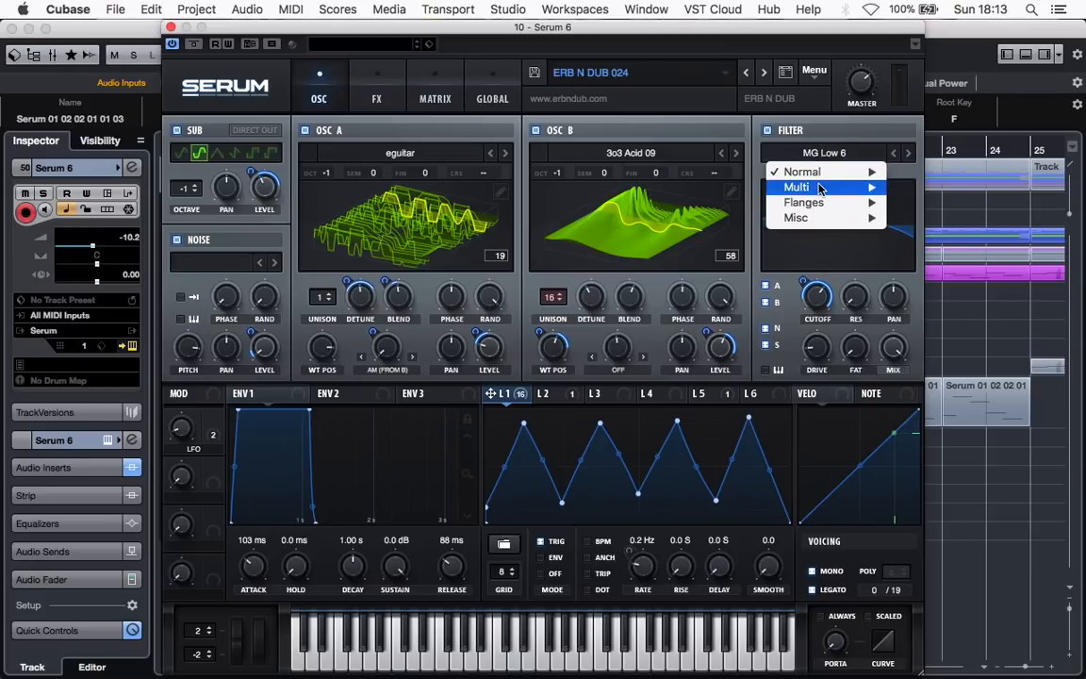
mouse_move(821, 179)
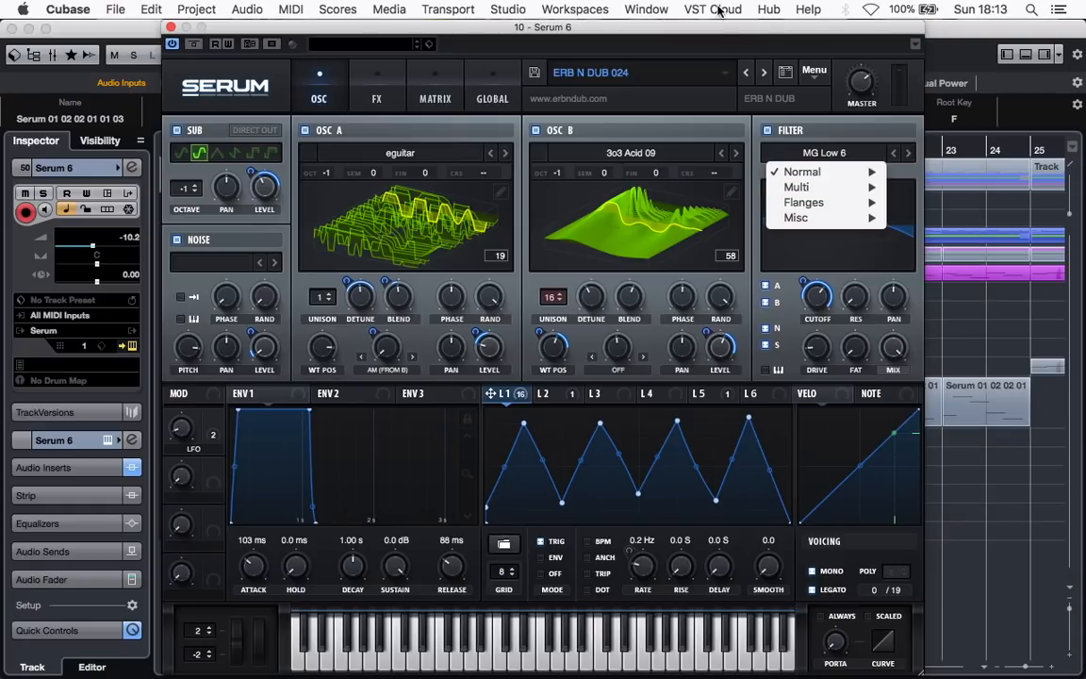
click(703, 31)
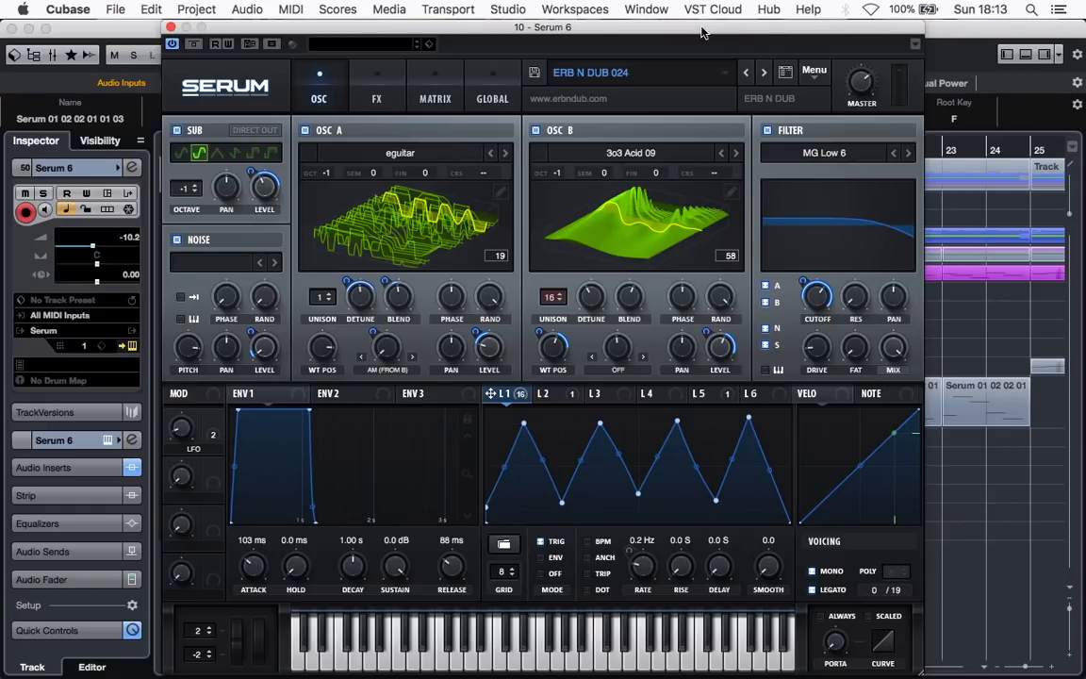
click(341, 662)
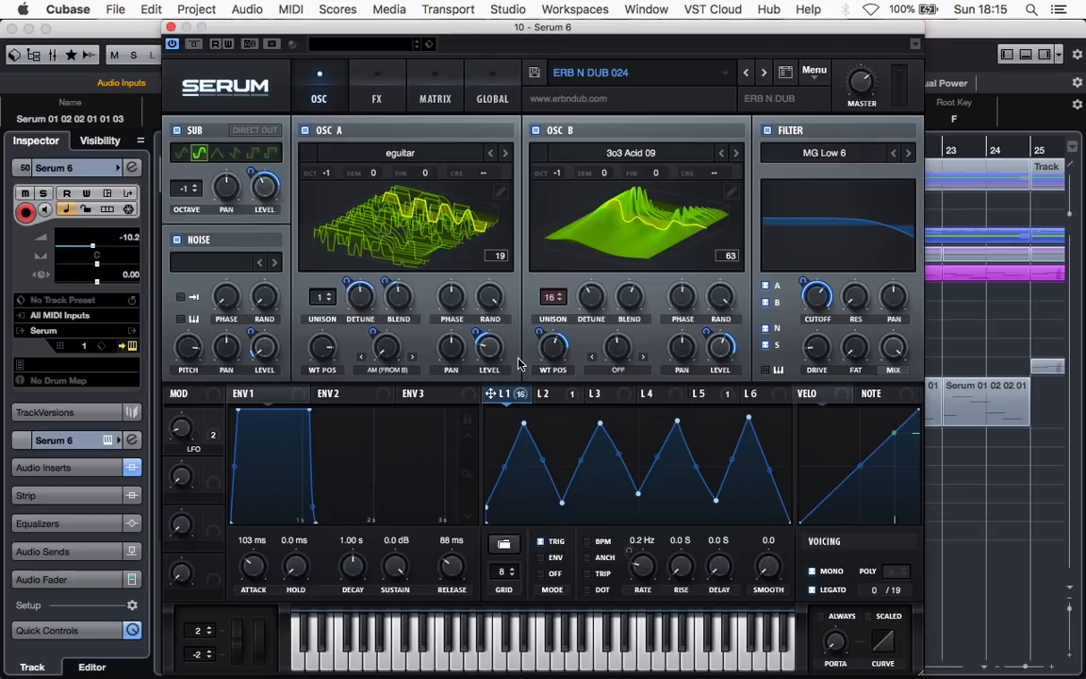
Display LFO 2 and add a modulation matrix row with LFO 2 as the source and Mast.Tun as the destination
click(555, 394)
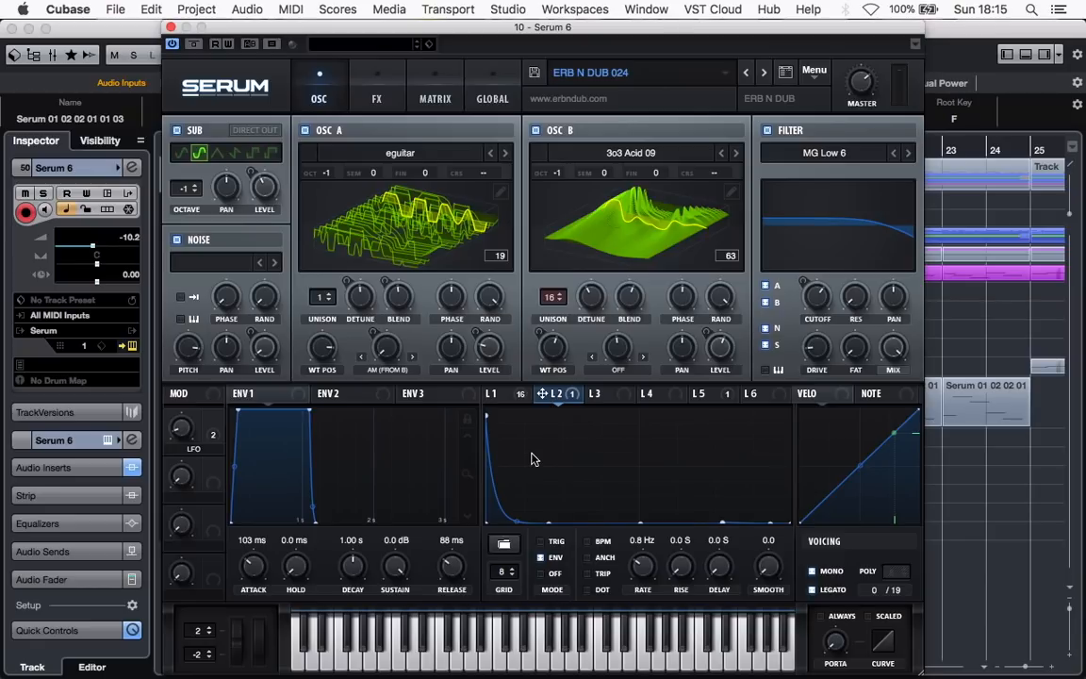
click(433, 93)
scroll(911, 255, down, 10)
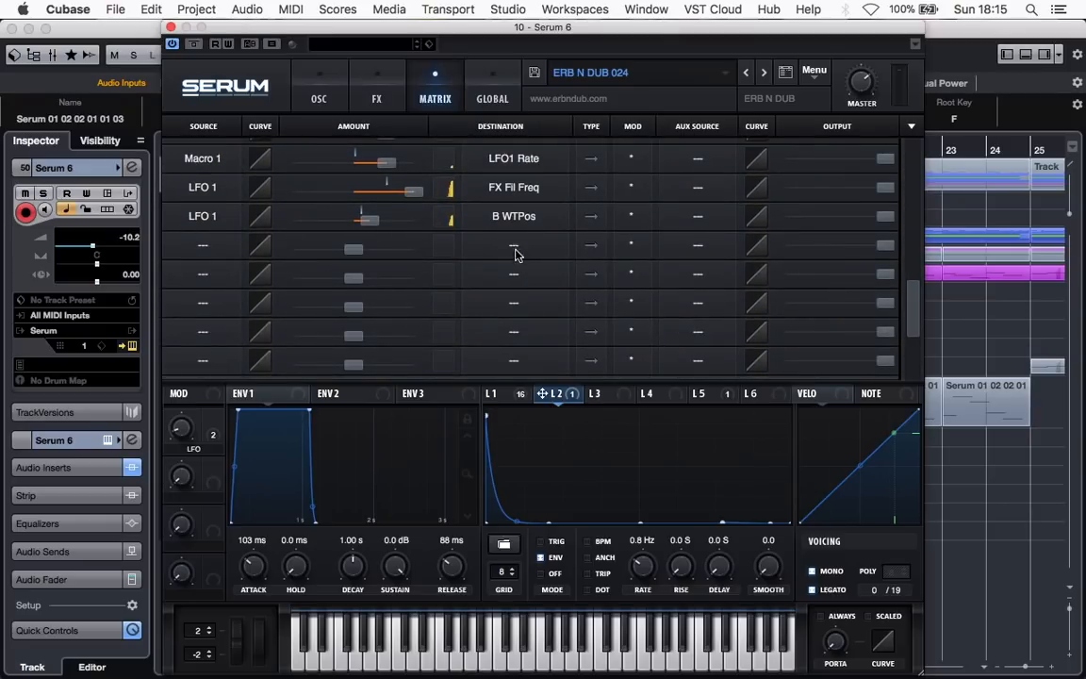
click(469, 256)
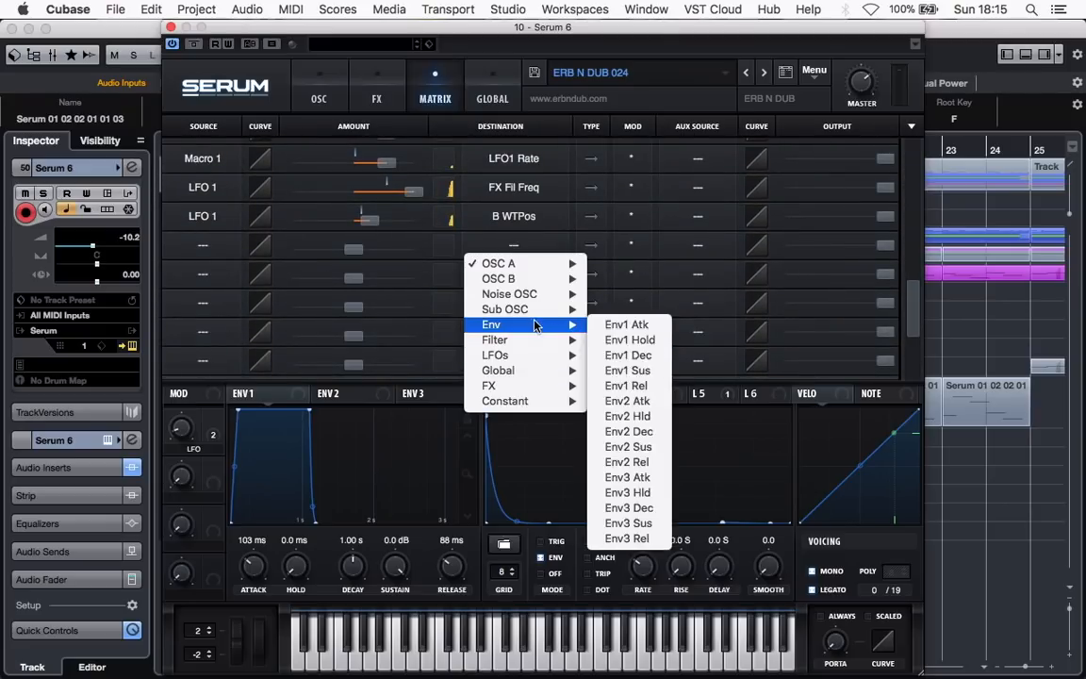
mouse_move(526, 370)
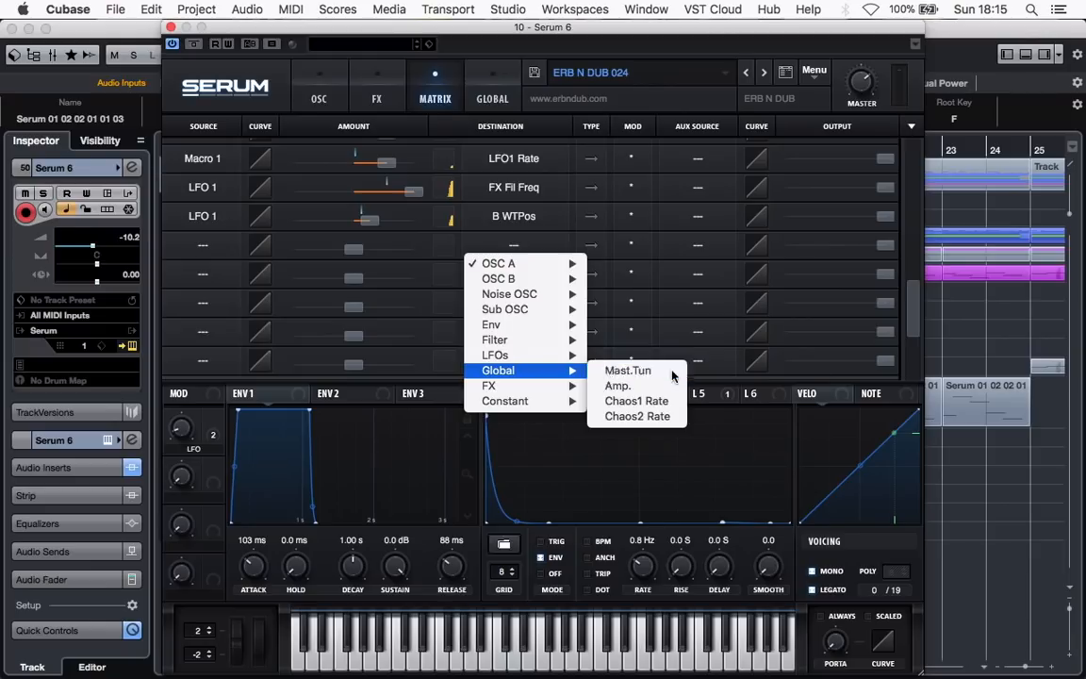
click(628, 371)
click(206, 245)
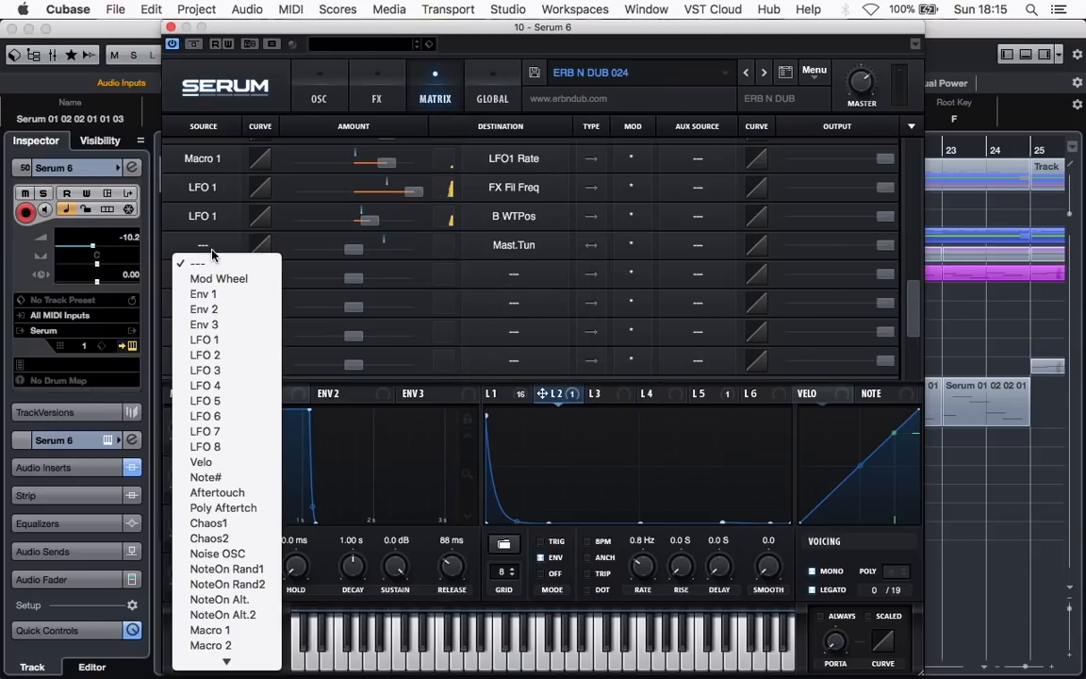
click(240, 355)
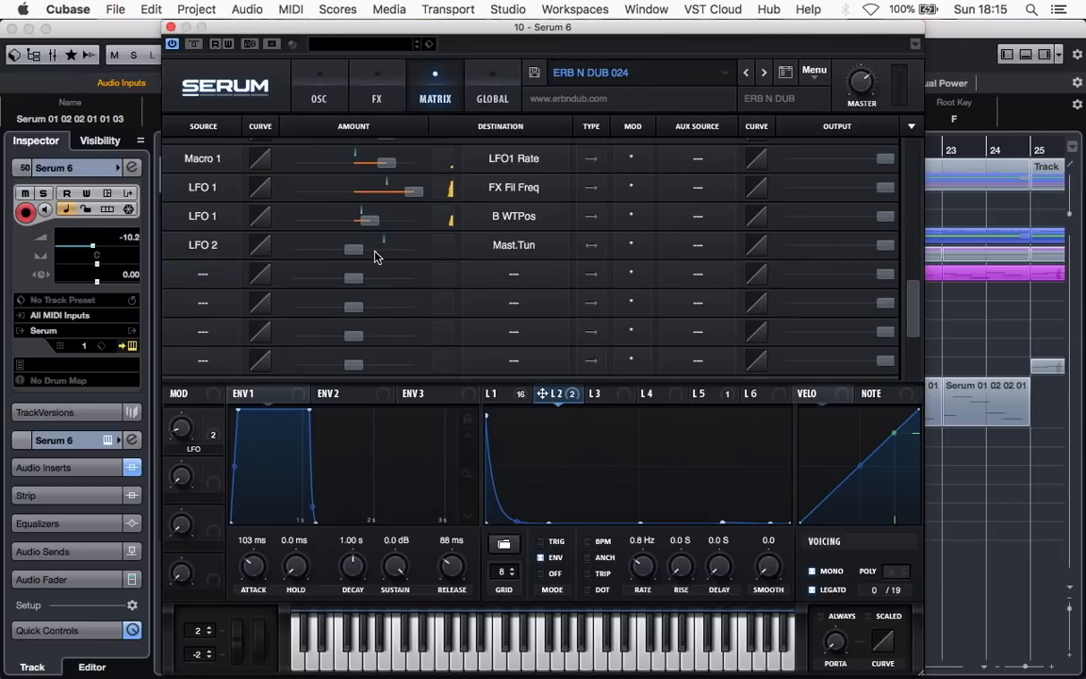
Set a small positive amount for the LFO 2 to Mast.Tun modulation and play a low test note
mouse_move(354, 255)
drag(359, 255, 361, 243)
click(340, 666)
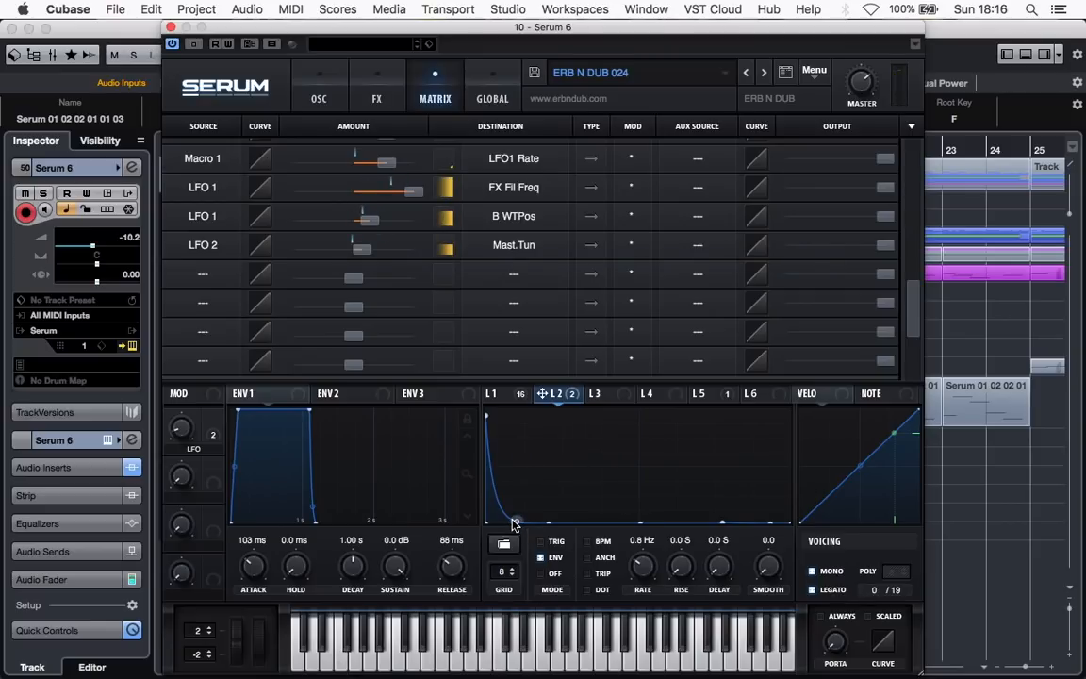
Try a bulging convex decay at the start of LFO 2, restore the steep drop, and play a test note with each shape
drag(517, 510, 517, 448)
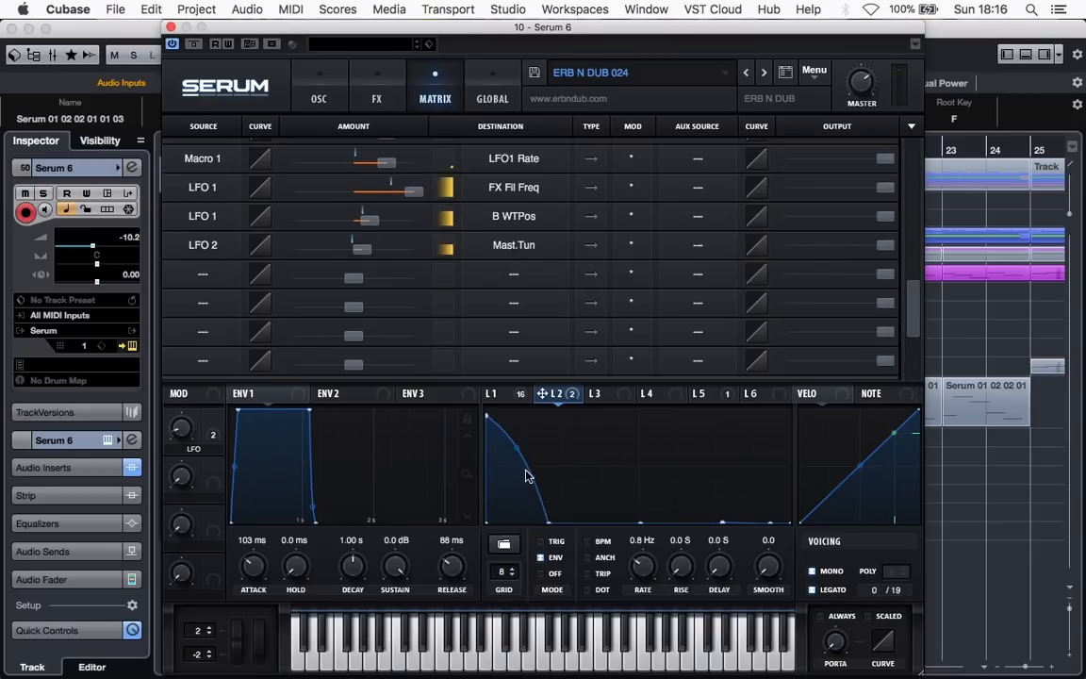
click(346, 665)
drag(518, 449, 516, 509)
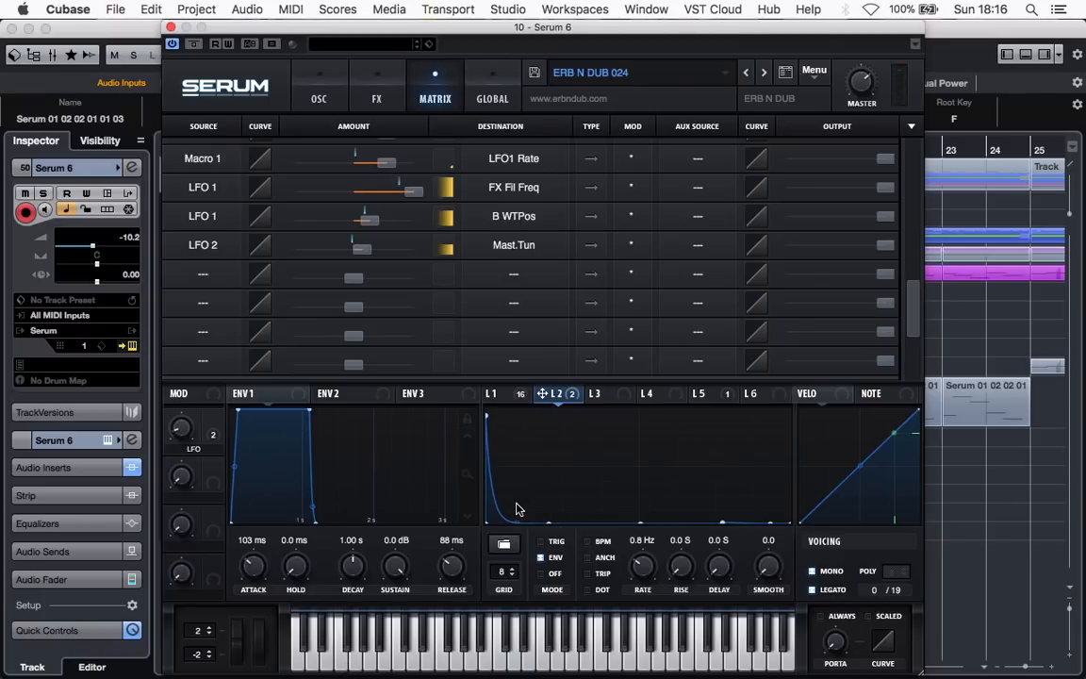
click(337, 664)
Examine the effects rack with LFO 1's modulation displayed, check LFO 2's destinations, and play a test note through Hyper/Dimension
click(302, 85)
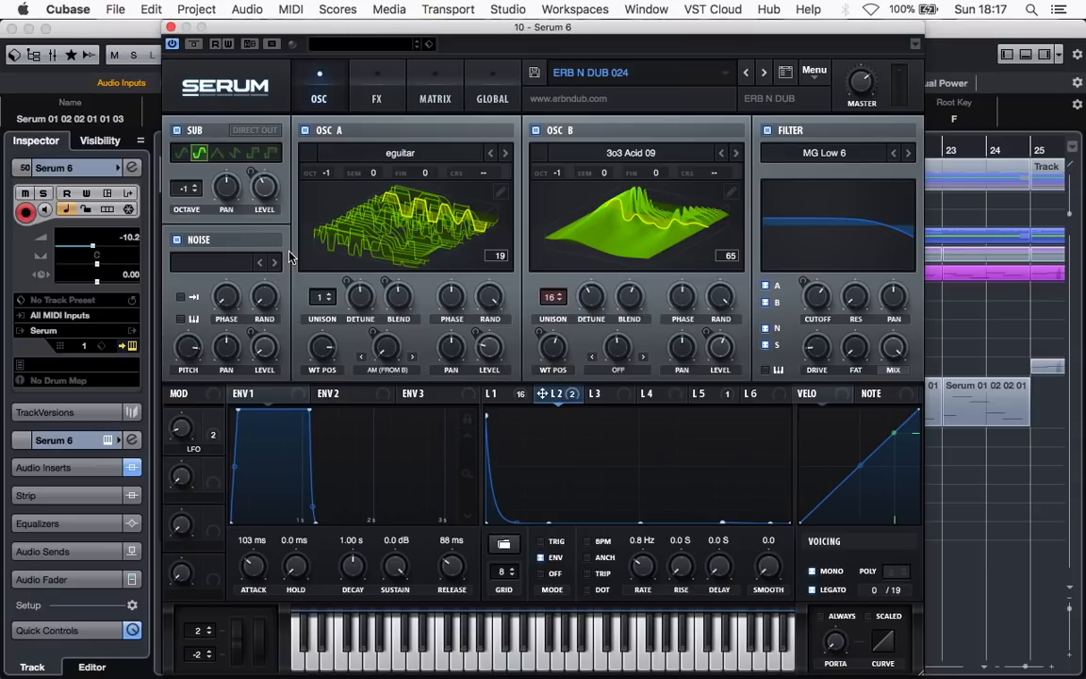
click(376, 92)
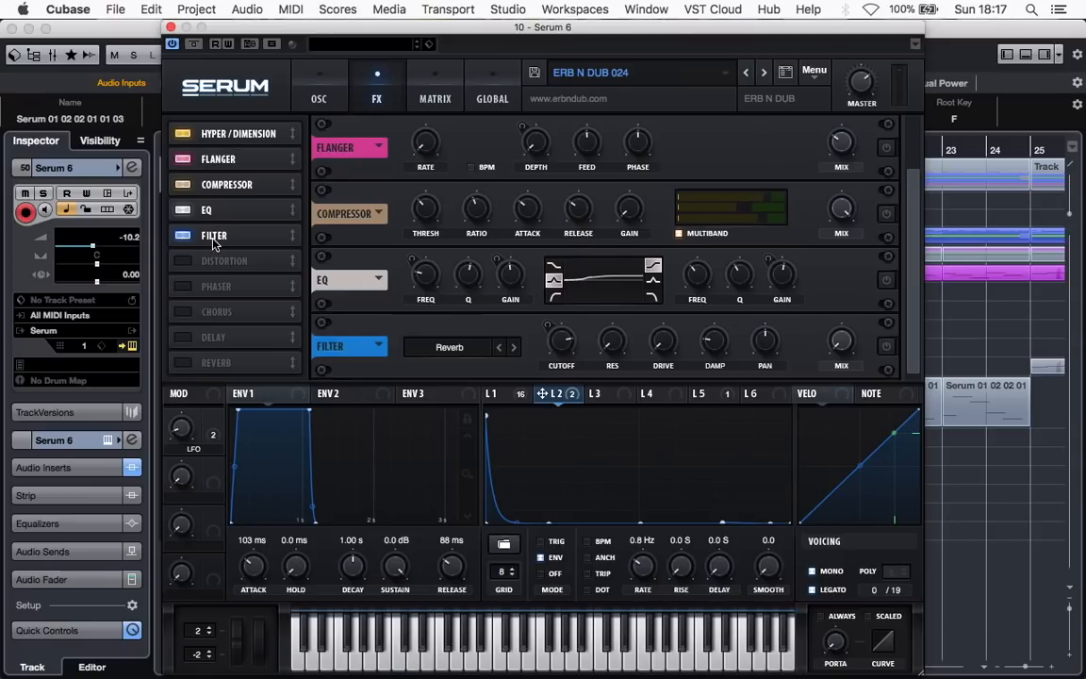
scroll(824, 171, up, 2)
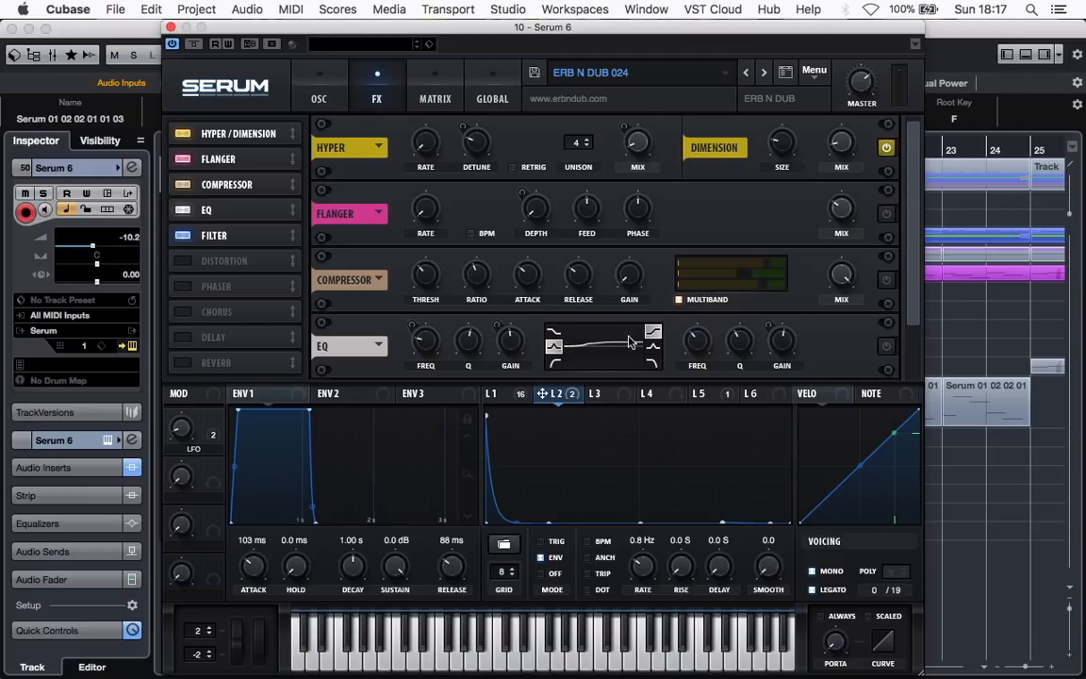
click(503, 394)
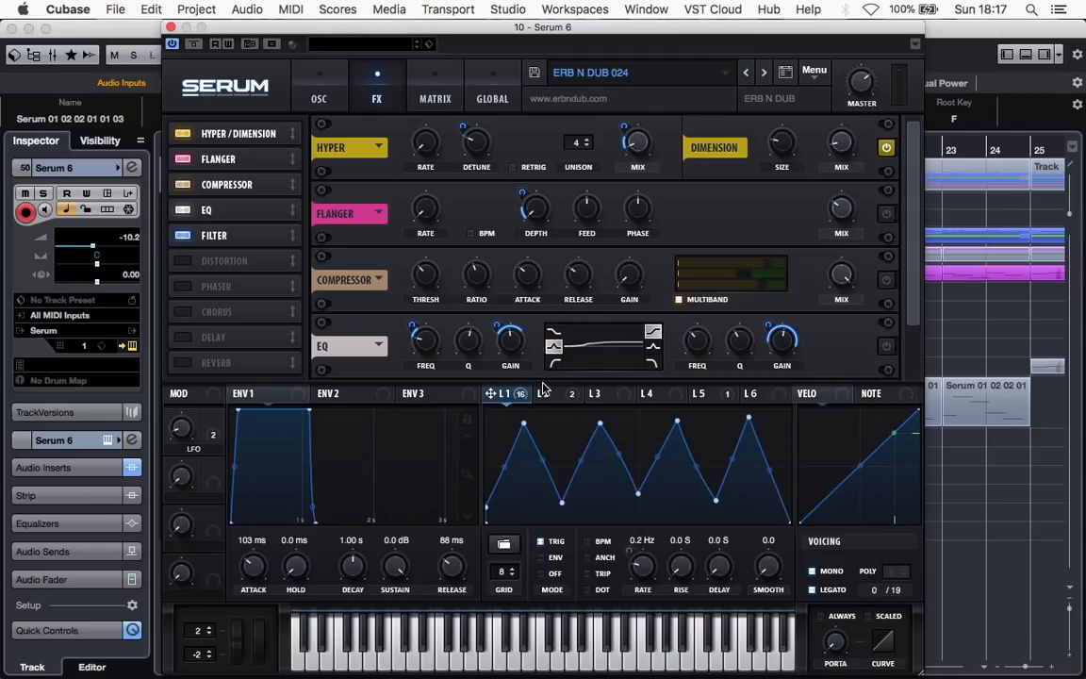
mouse_move(543, 390)
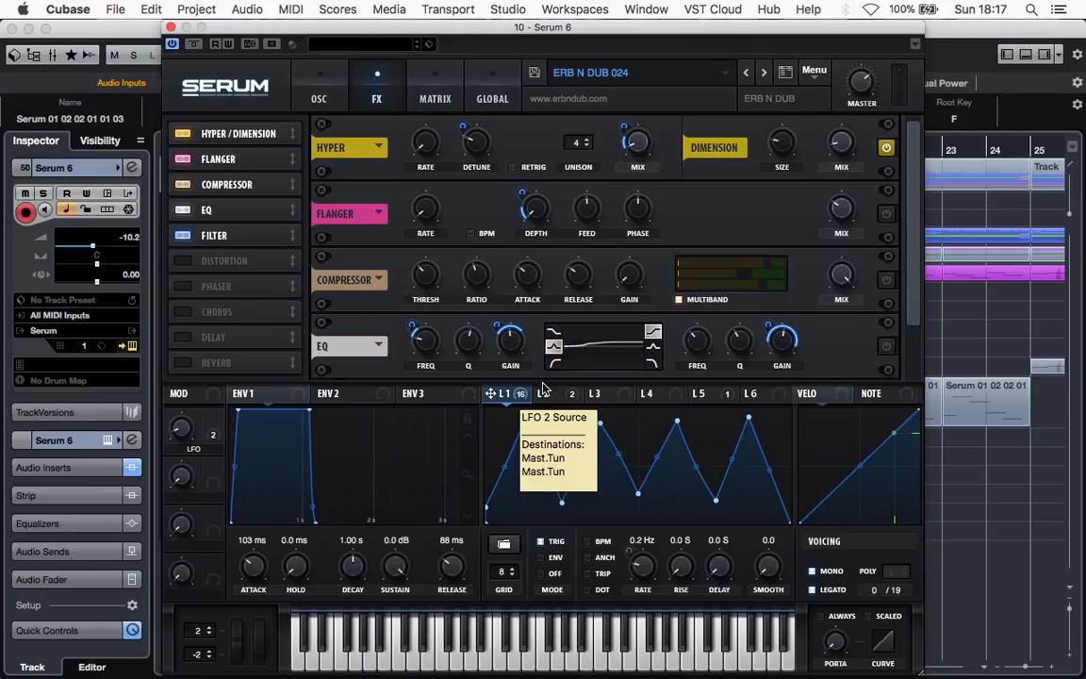
click(340, 655)
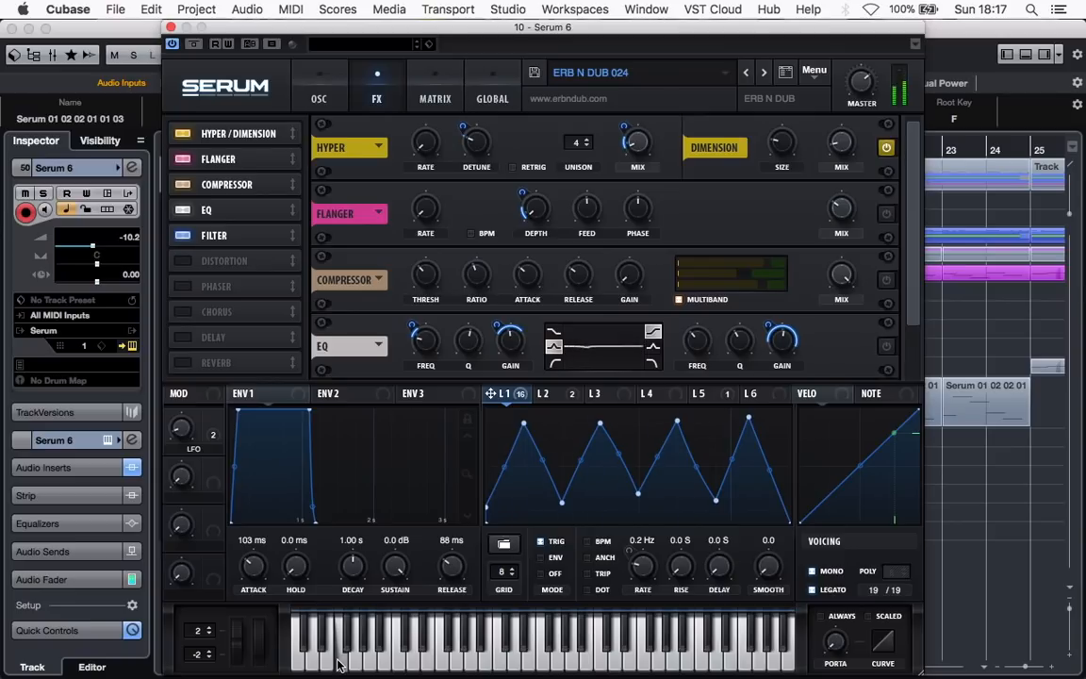
Enable the Flanger and EQ effects, playing a low test note after adding each one
click(887, 214)
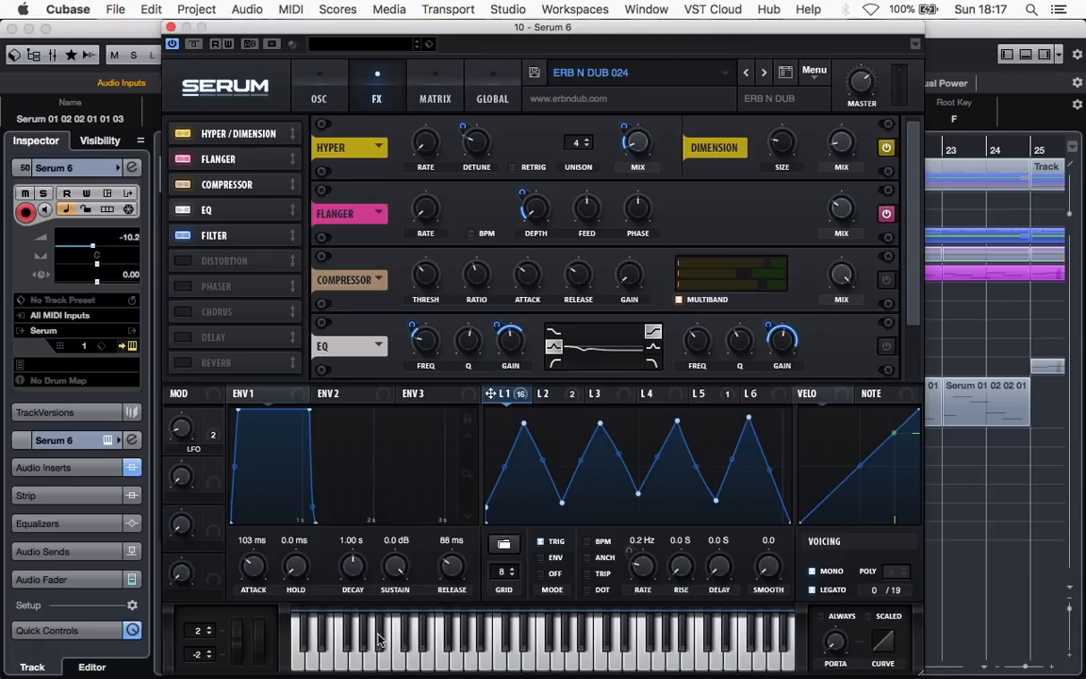
click(342, 666)
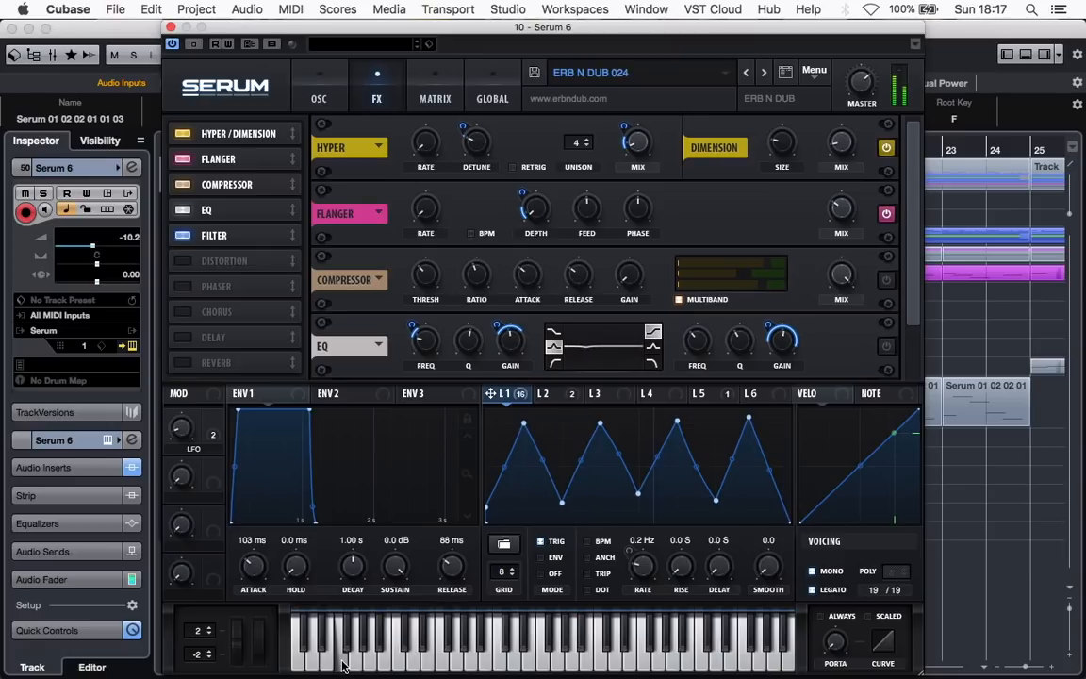
drag(916, 276, 911, 324)
click(886, 281)
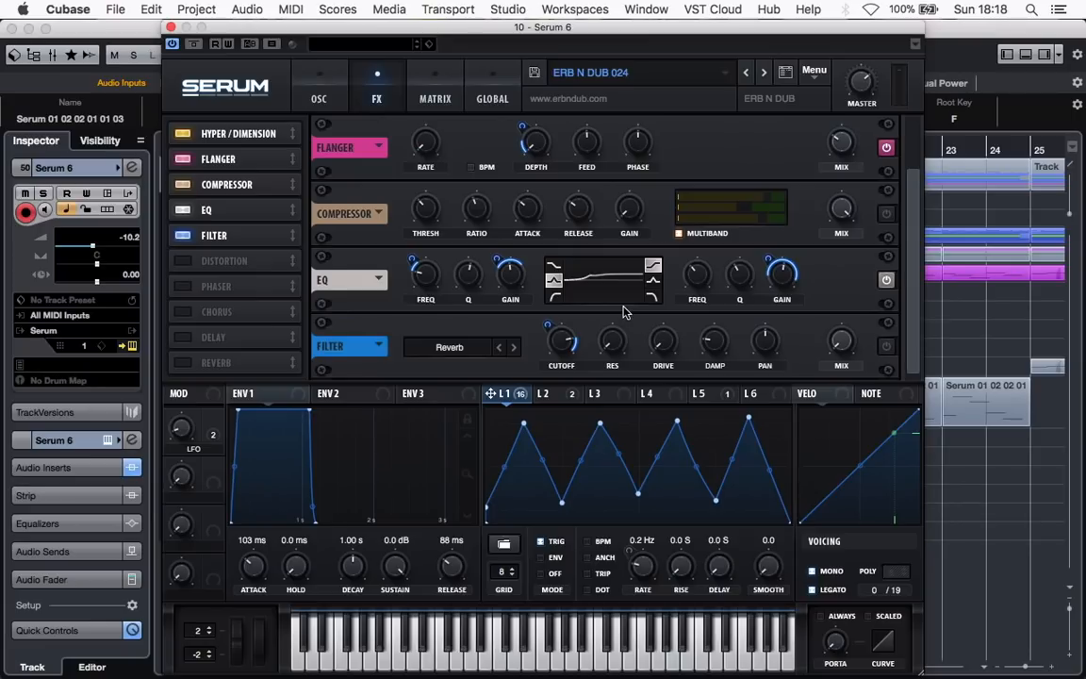
click(342, 665)
Check the effects filter's type list, keep Reverb, and enable the filter
click(449, 347)
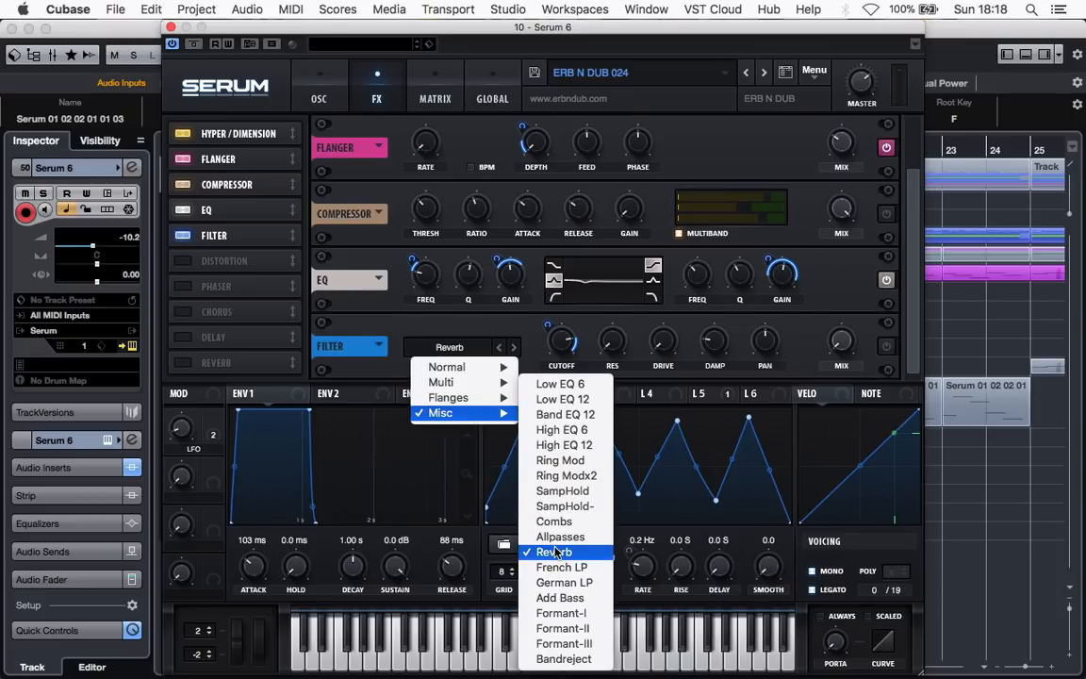
click(768, 287)
click(887, 346)
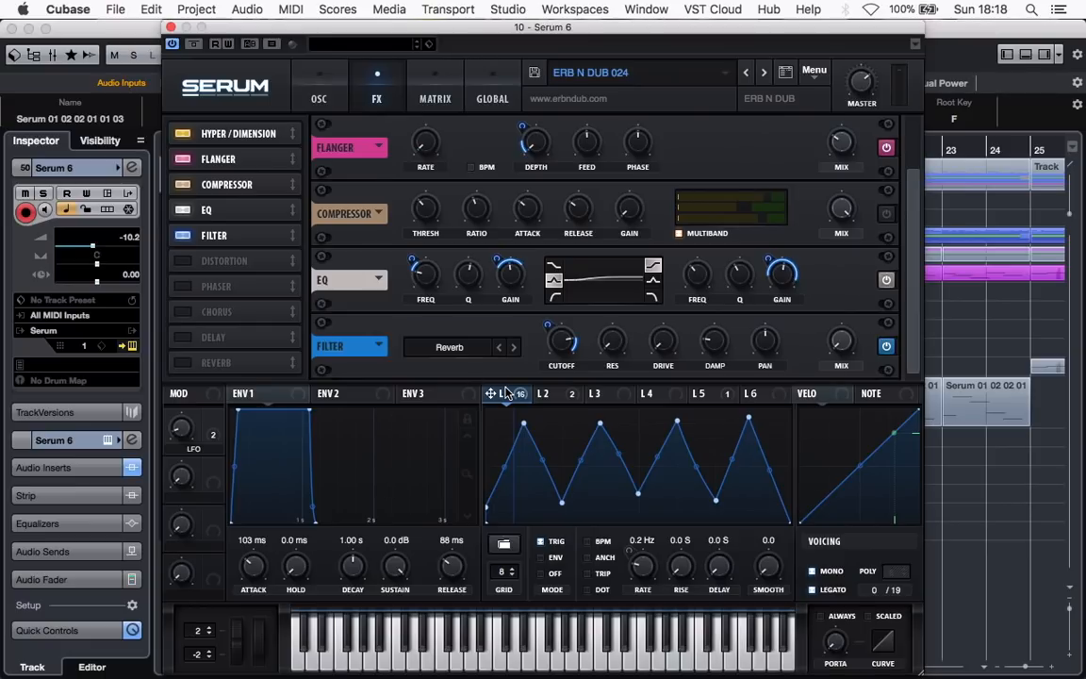
Enable the multiband Compressor in the effects rack and play a low test note through the full chain
click(318, 94)
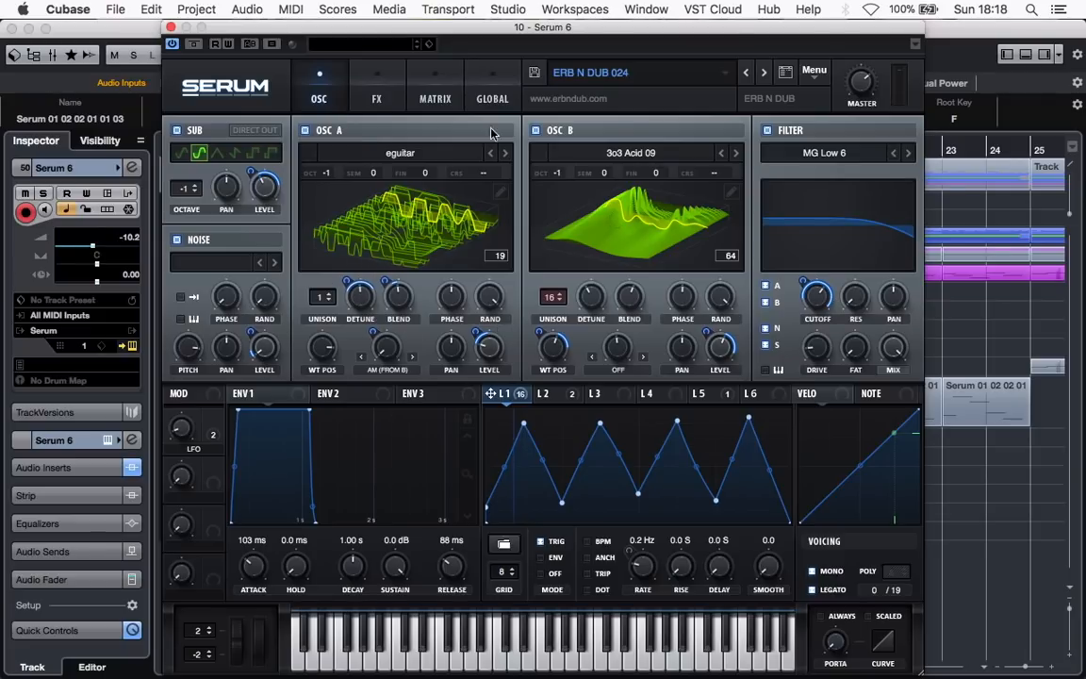
click(379, 99)
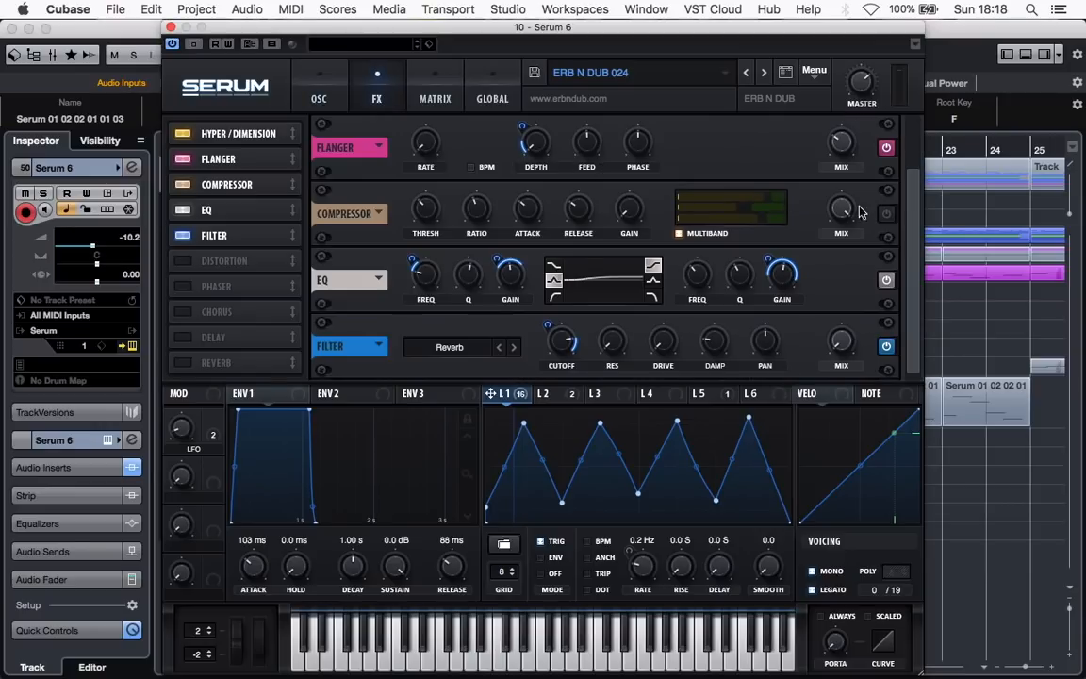
scroll(915, 305, up, 2)
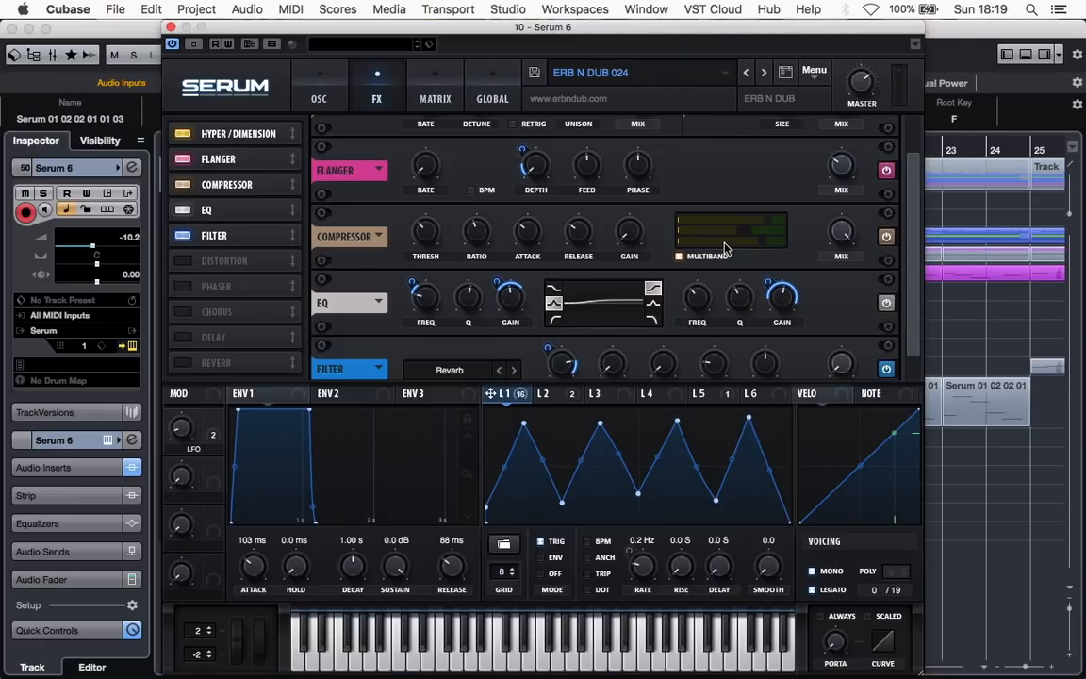
click(339, 663)
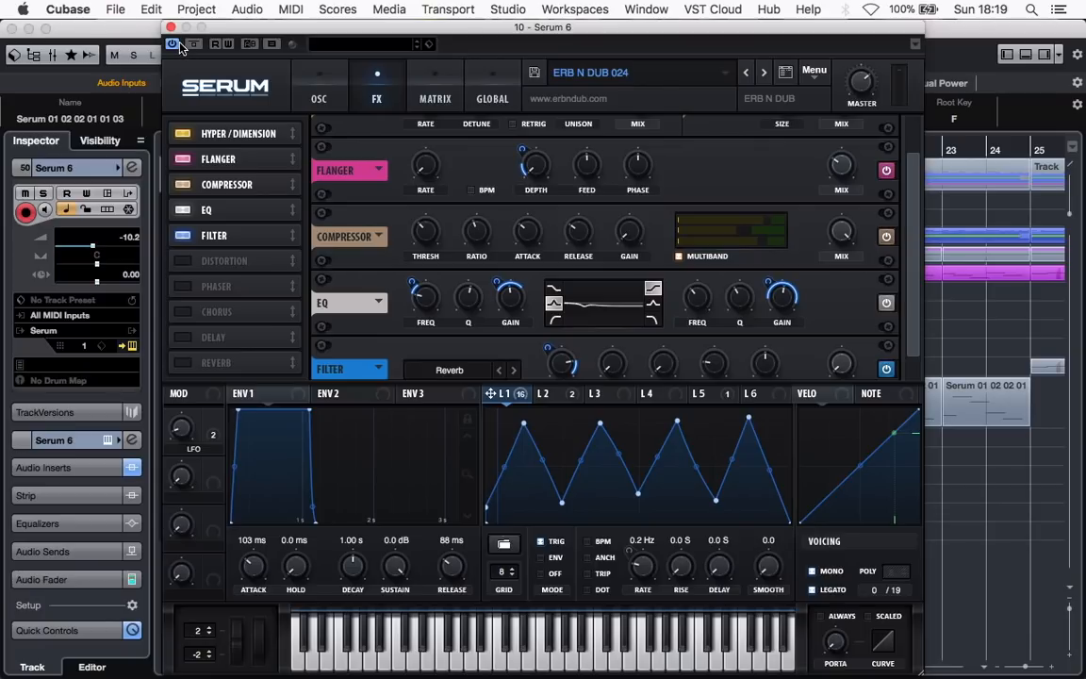
Close the Serum 6 instrument window and stop the arrangement's playback
click(294, 75)
click(169, 27)
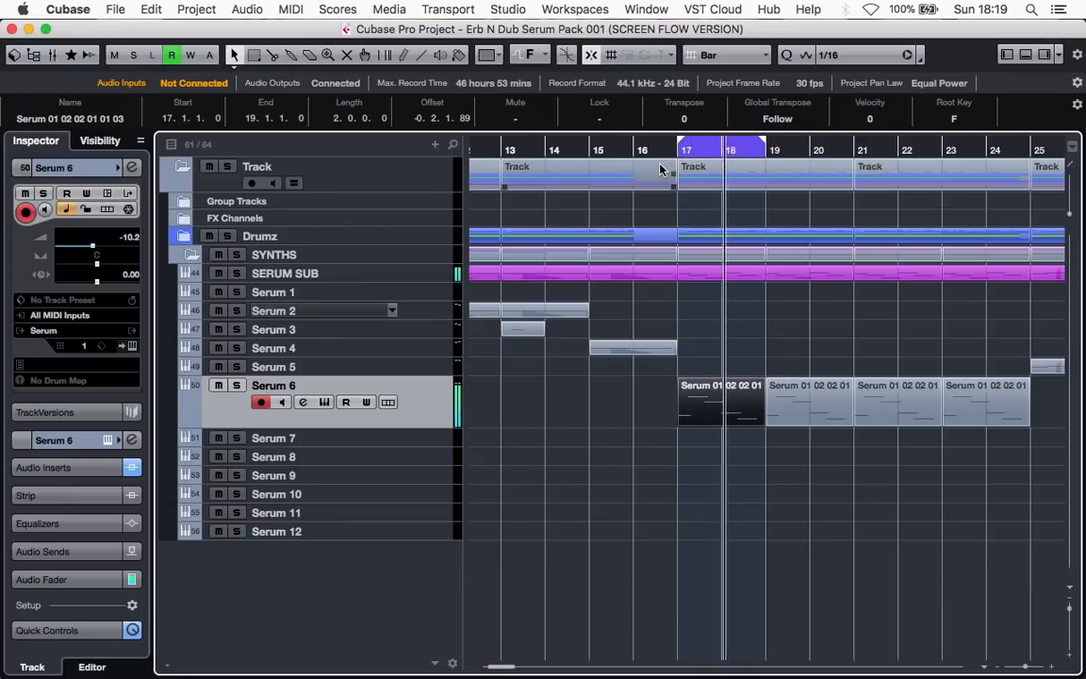
key(space)
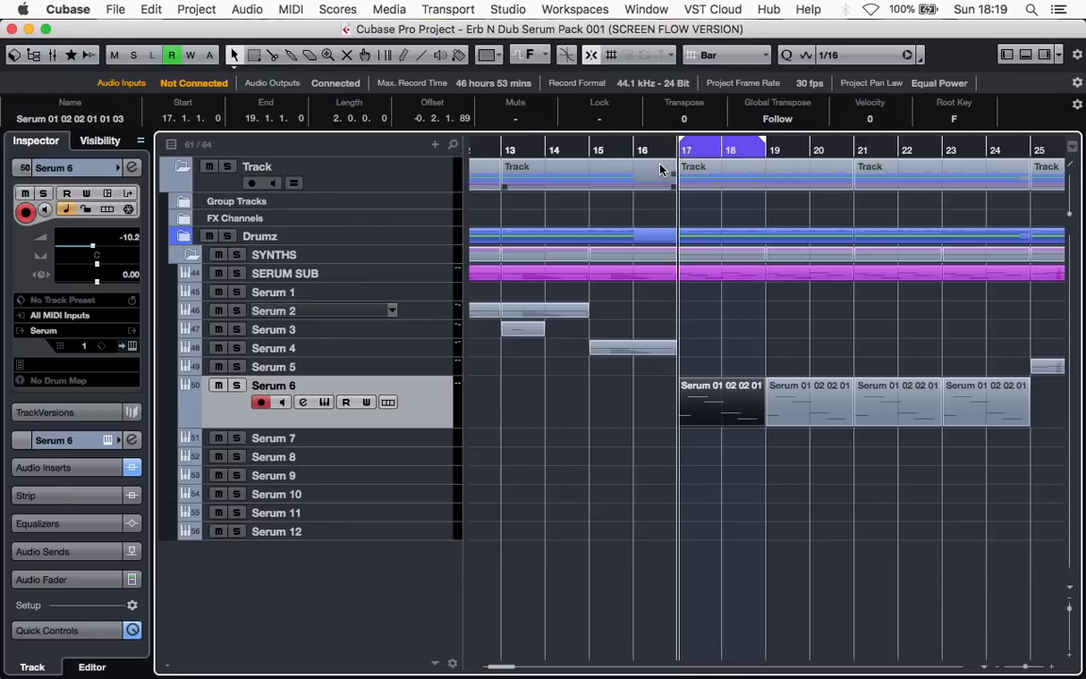